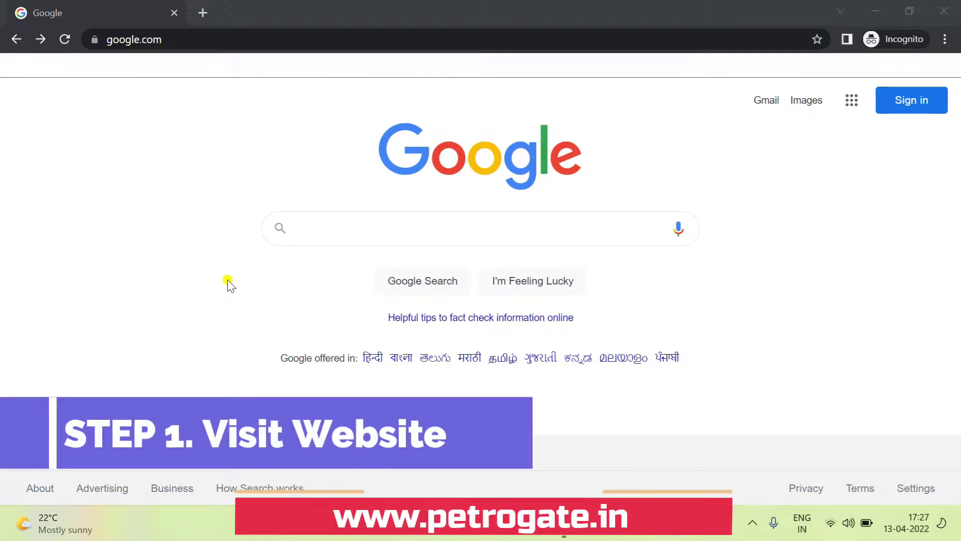
# Search Google for 'petrogate.in' to load the PETROGATE Academy homepage.
pyautogui.click(315, 228)
pyautogui.write('pet')
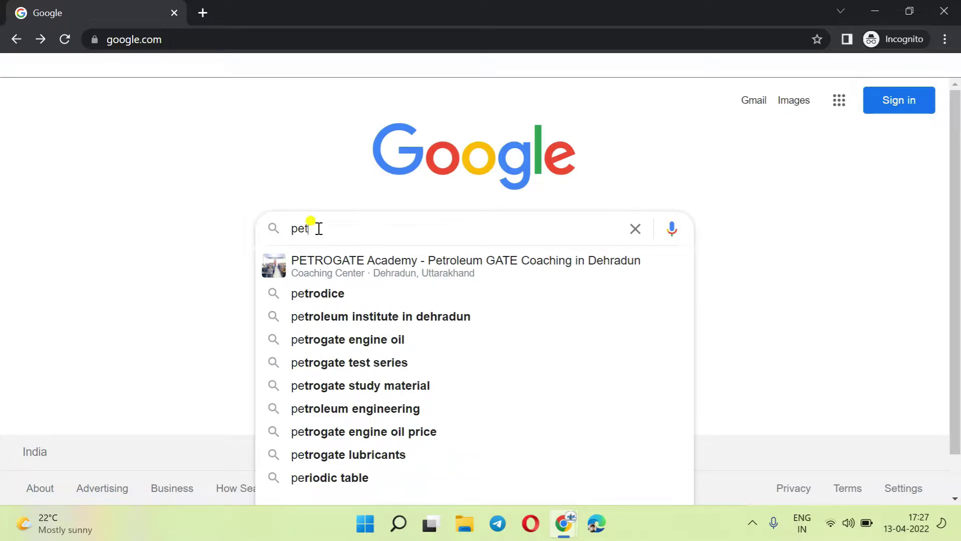
pyautogui.write('rogate.in')
pyautogui.press('Return')
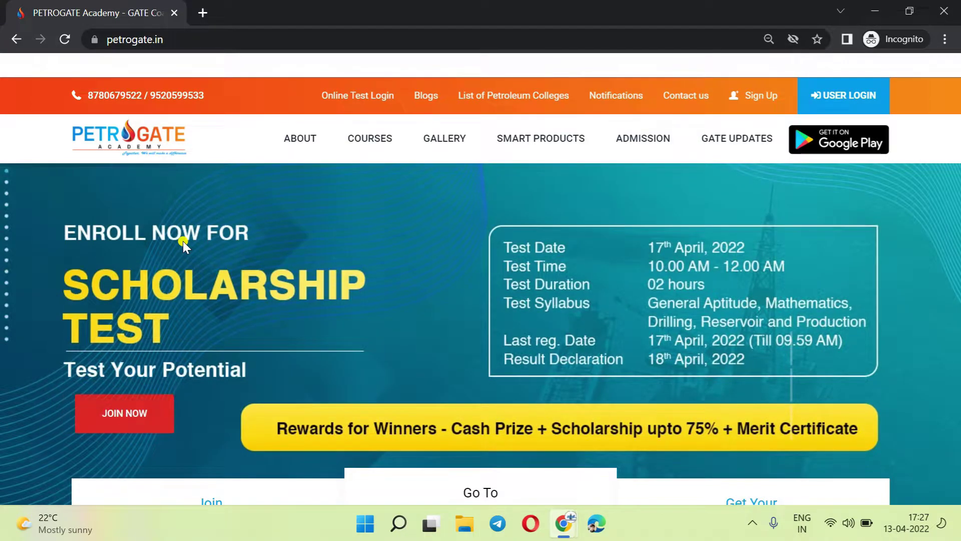
pyautogui.scroll(-5, 184, 241)
pyautogui.scroll(-4, 234, 245)
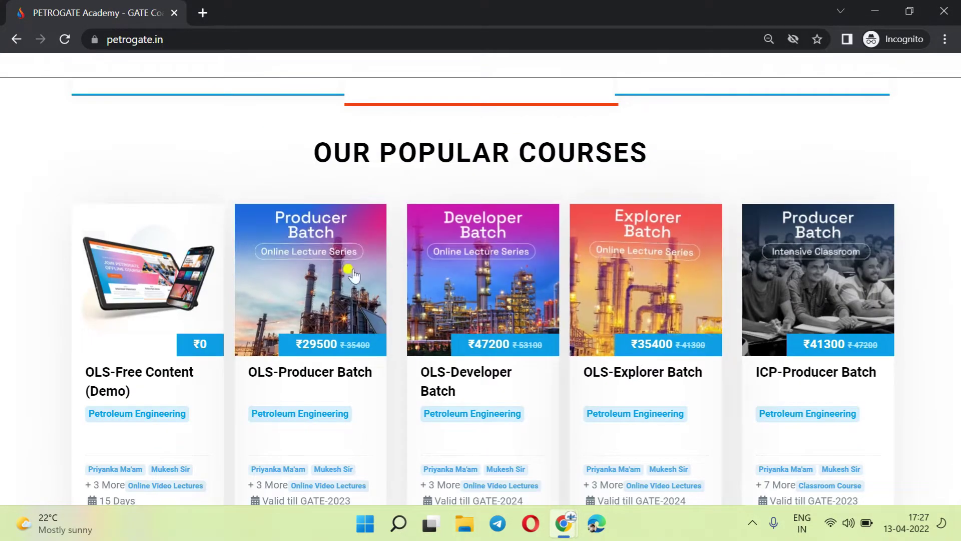
pyautogui.scroll(-6, 407, 240)
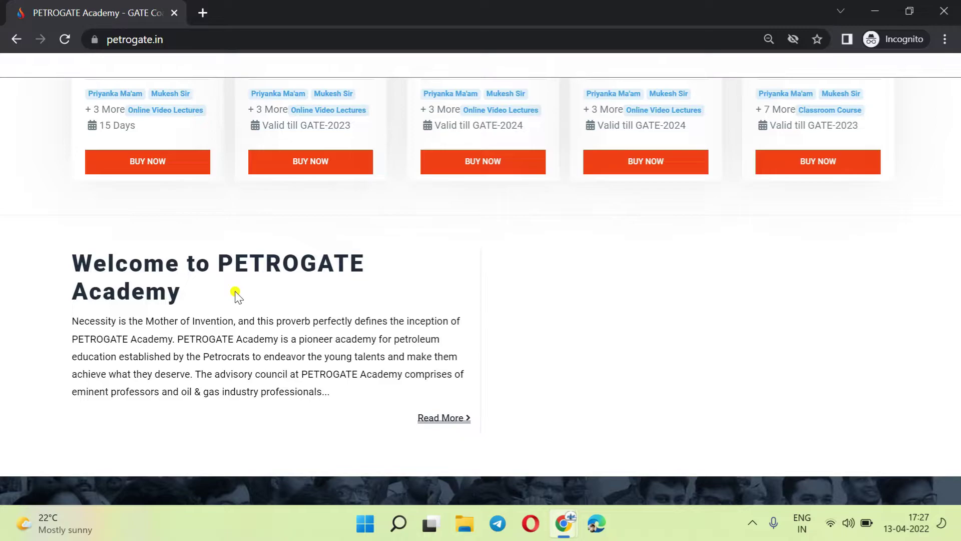
pyautogui.scroll(-1, 227, 283)
pyautogui.scroll(-6, 296, 278)
pyautogui.scroll(-5, 328, 279)
pyautogui.scroll(-5, 333, 280)
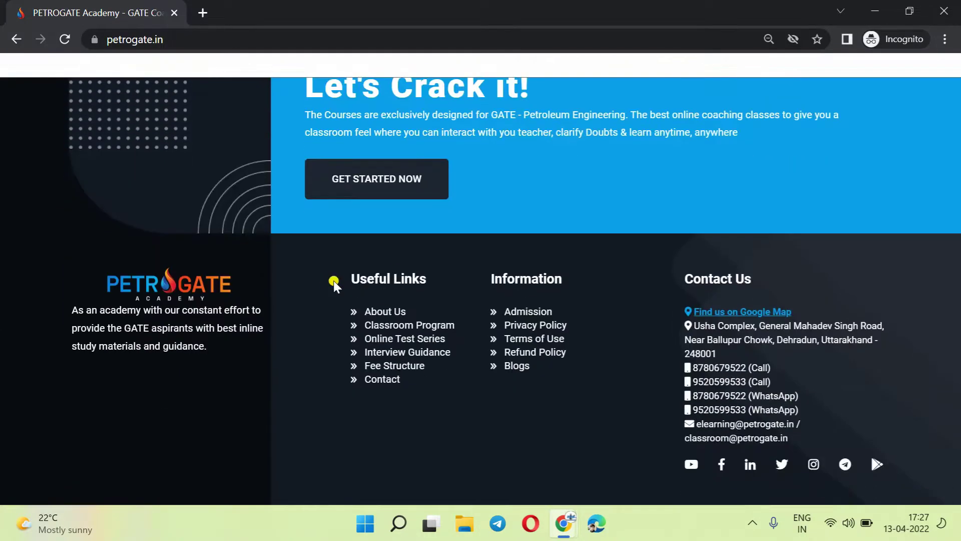
pyautogui.scroll(1, 385, 295)
pyautogui.scroll(15, 437, 313)
pyautogui.scroll(10, 362, 264)
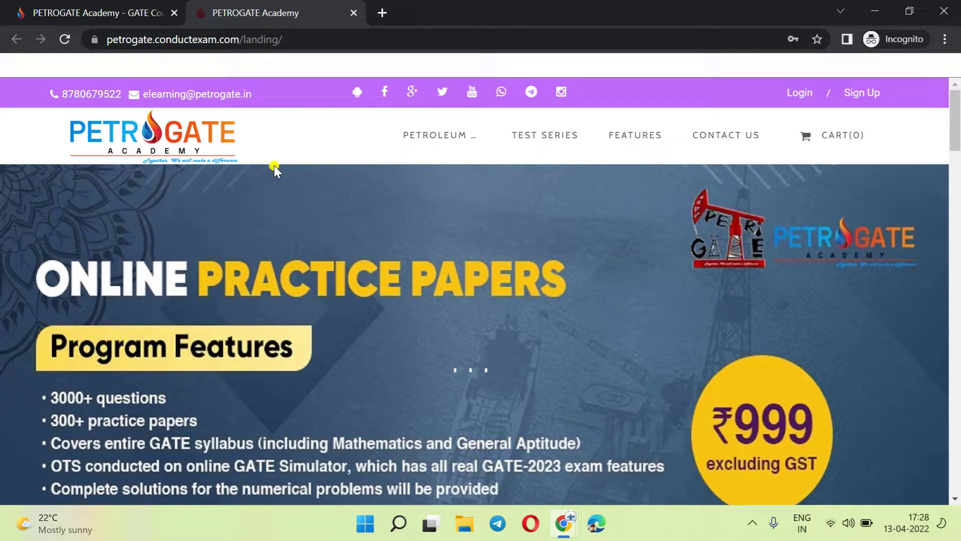
# Bring up the student Sign Up form on the ConductExam landing page.
pyautogui.click(862, 93)
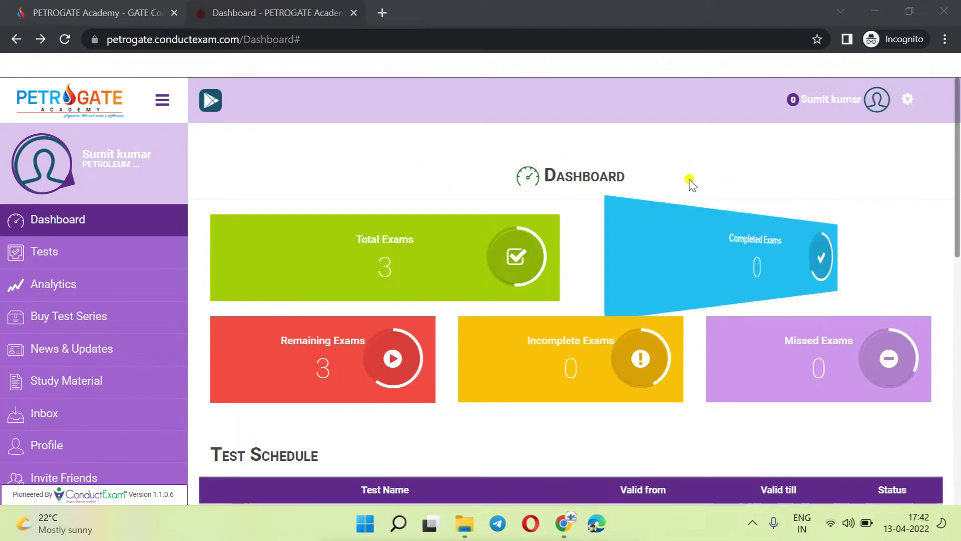
pyautogui.scroll(-4, 562, 221)
pyautogui.scroll(-2, 561, 222)
pyautogui.scroll(-2, 549, 215)
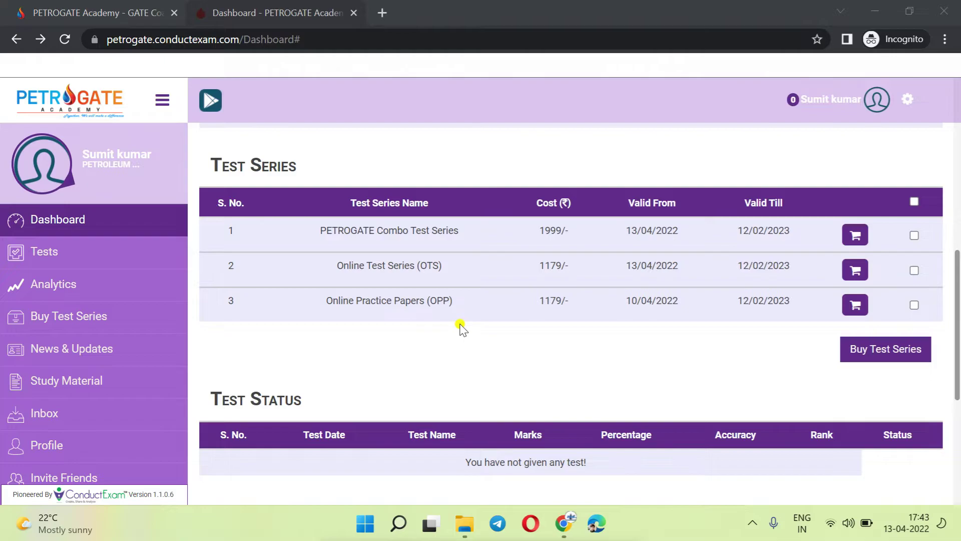
# Add Online Test Series (OTS) to the cart and review its ₹1179 Payment Details form.
pyautogui.click(856, 269)
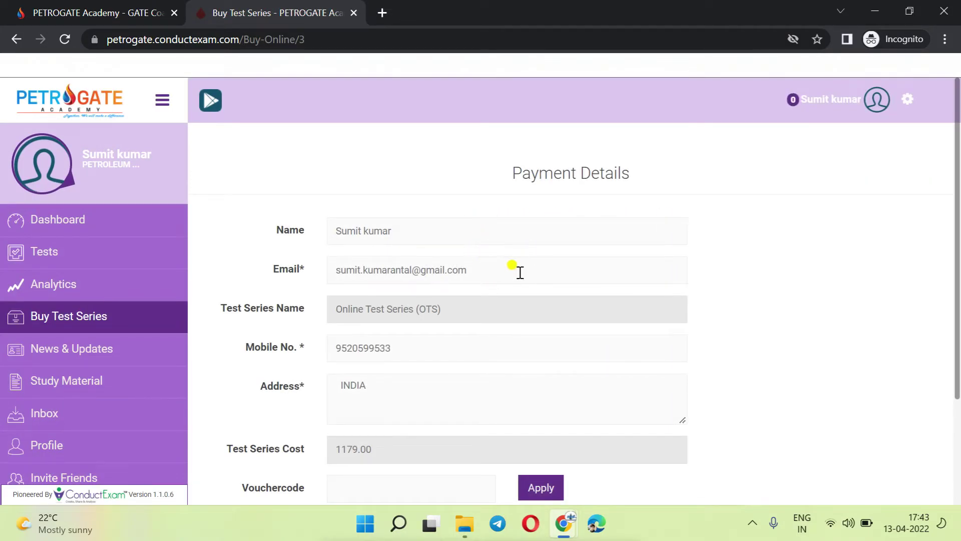
pyautogui.scroll(-2, 584, 266)
pyautogui.scroll(-1, 444, 249)
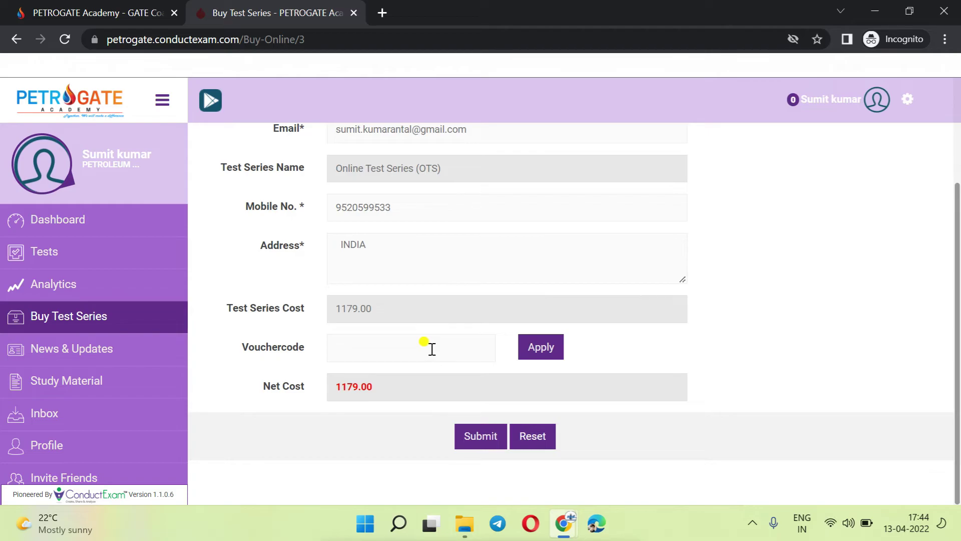
# Submit payment details and list card, net banking and wallet options on Instamojo's ₹1,224.28 checkout.
pyautogui.click(479, 435)
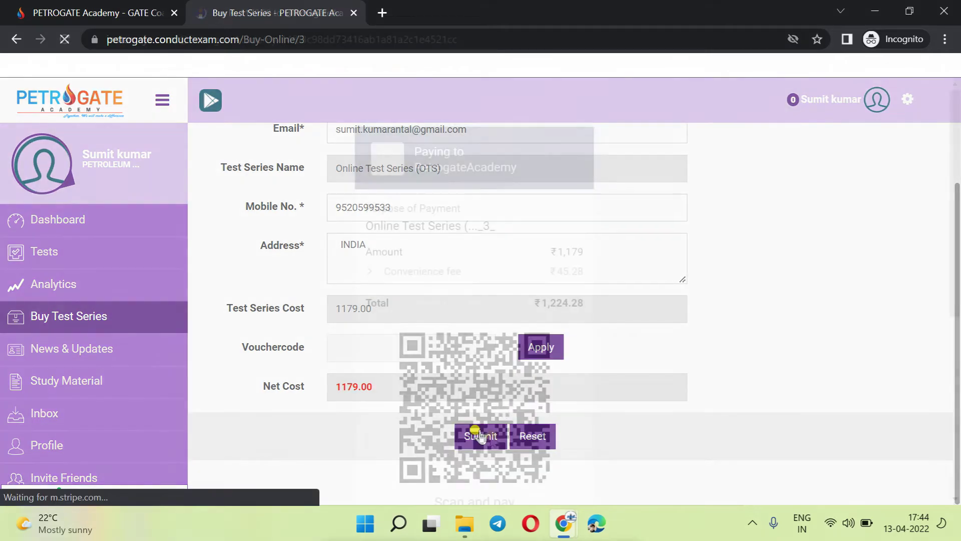
pyautogui.scroll(-1, 460, 245)
pyautogui.scroll(-1, 514, 332)
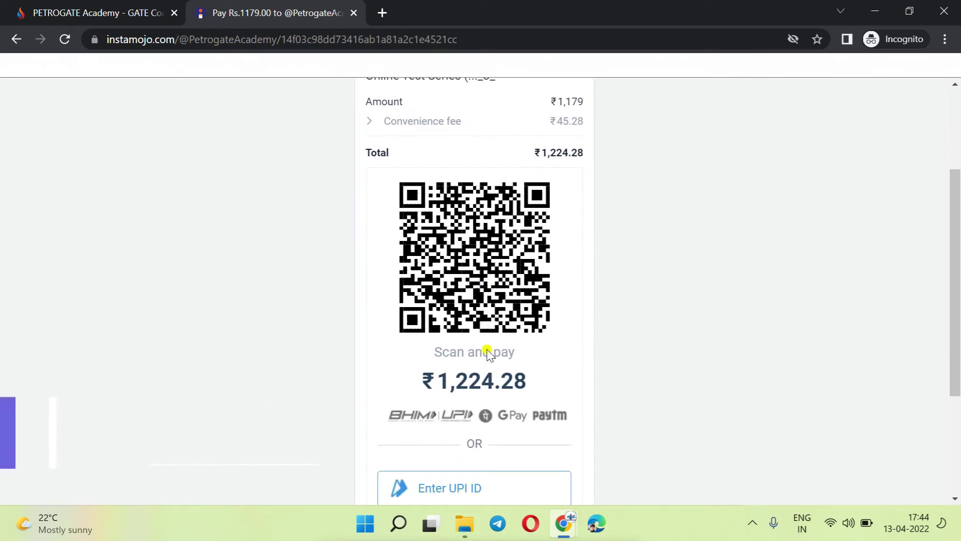
pyautogui.scroll(-3, 488, 350)
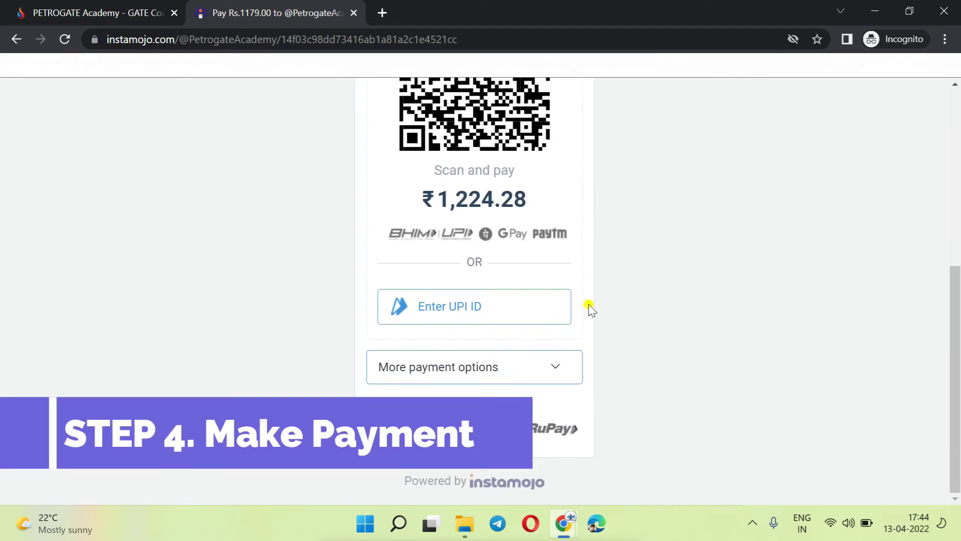
pyautogui.click(558, 365)
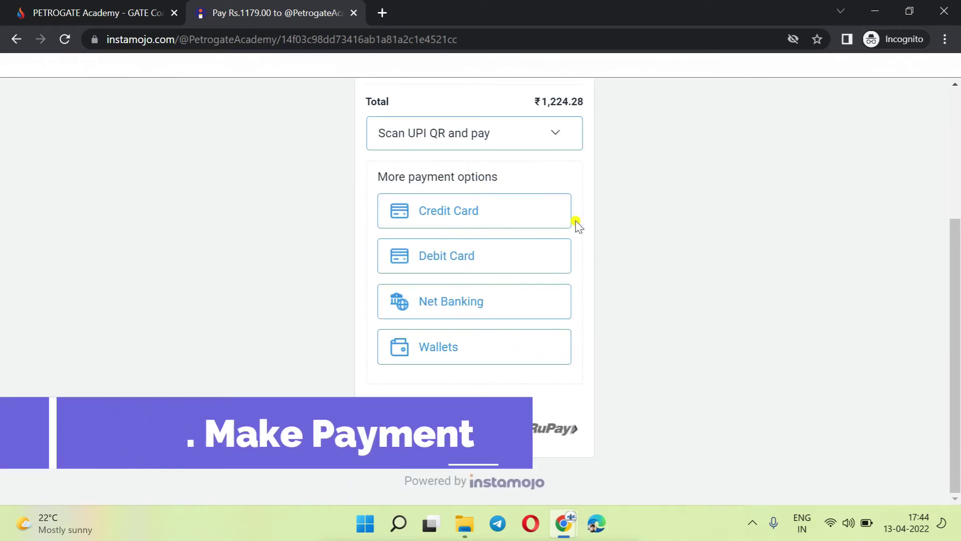
pyautogui.scroll(3, 577, 225)
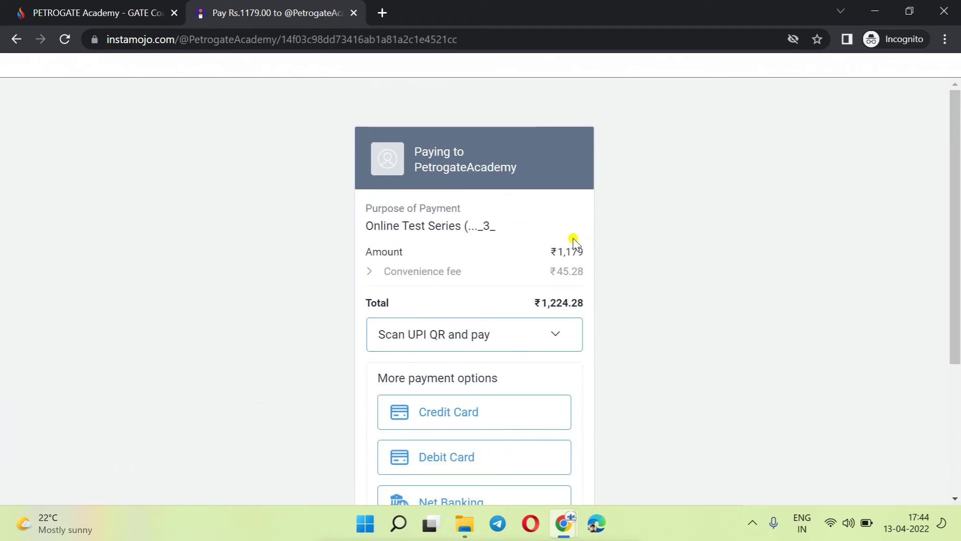